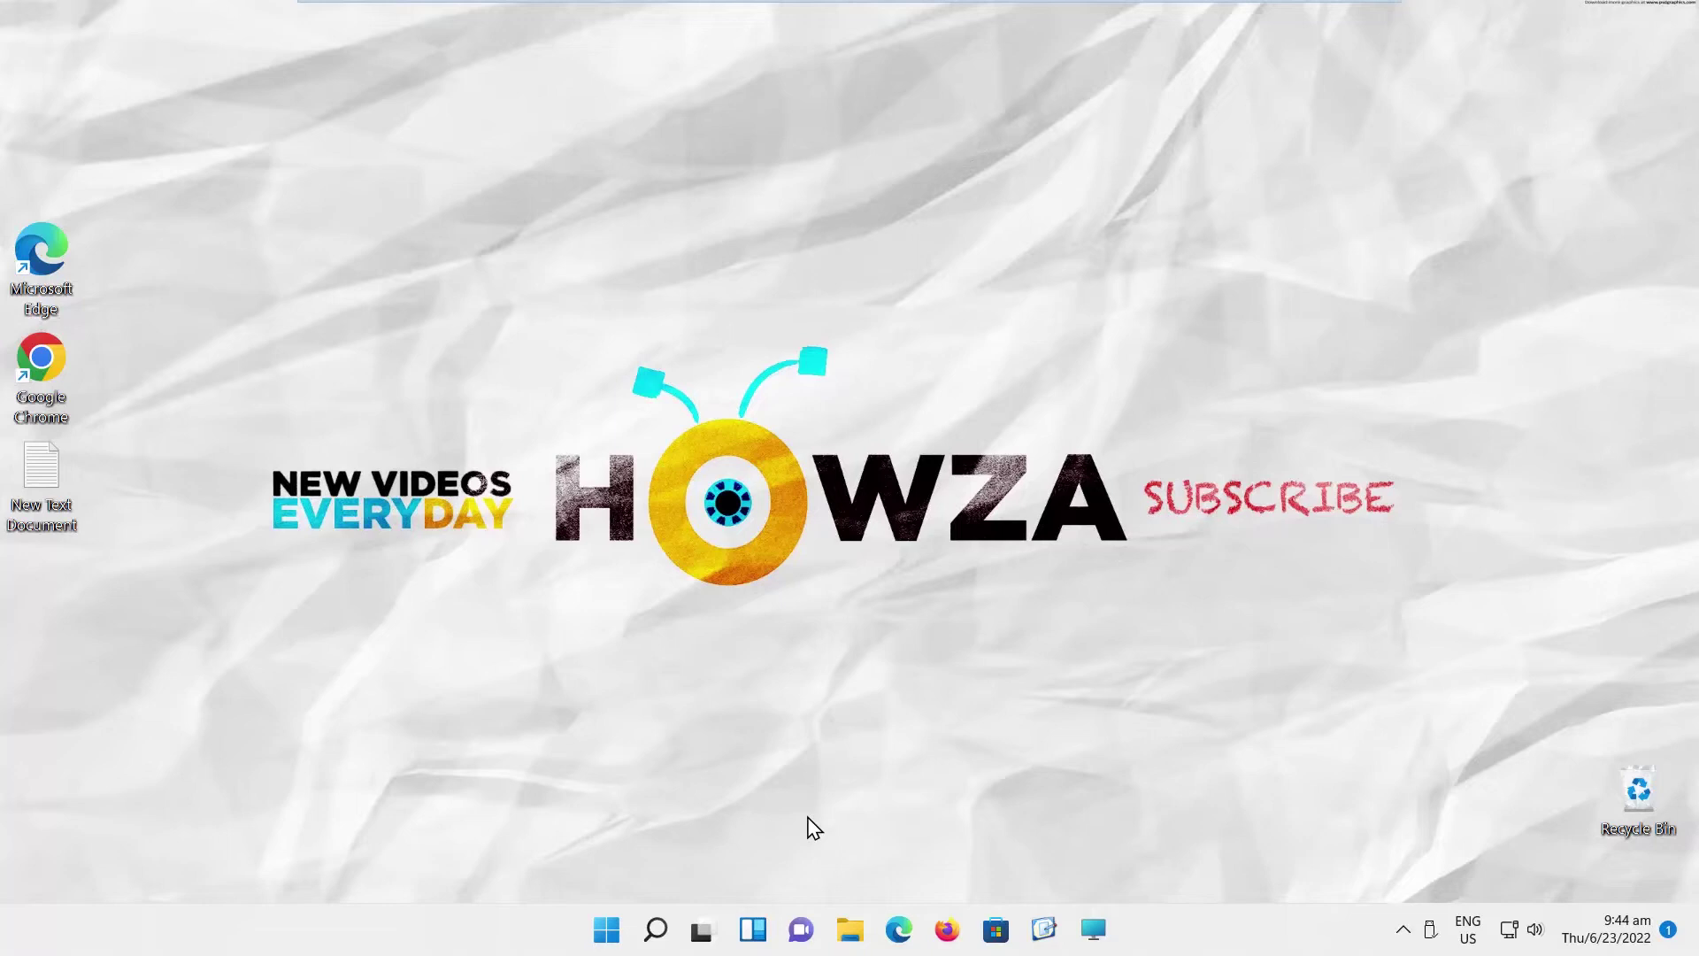
Launch Settings from the Start menu and go to Personalisation > Taskbar.
left_click(606, 929)
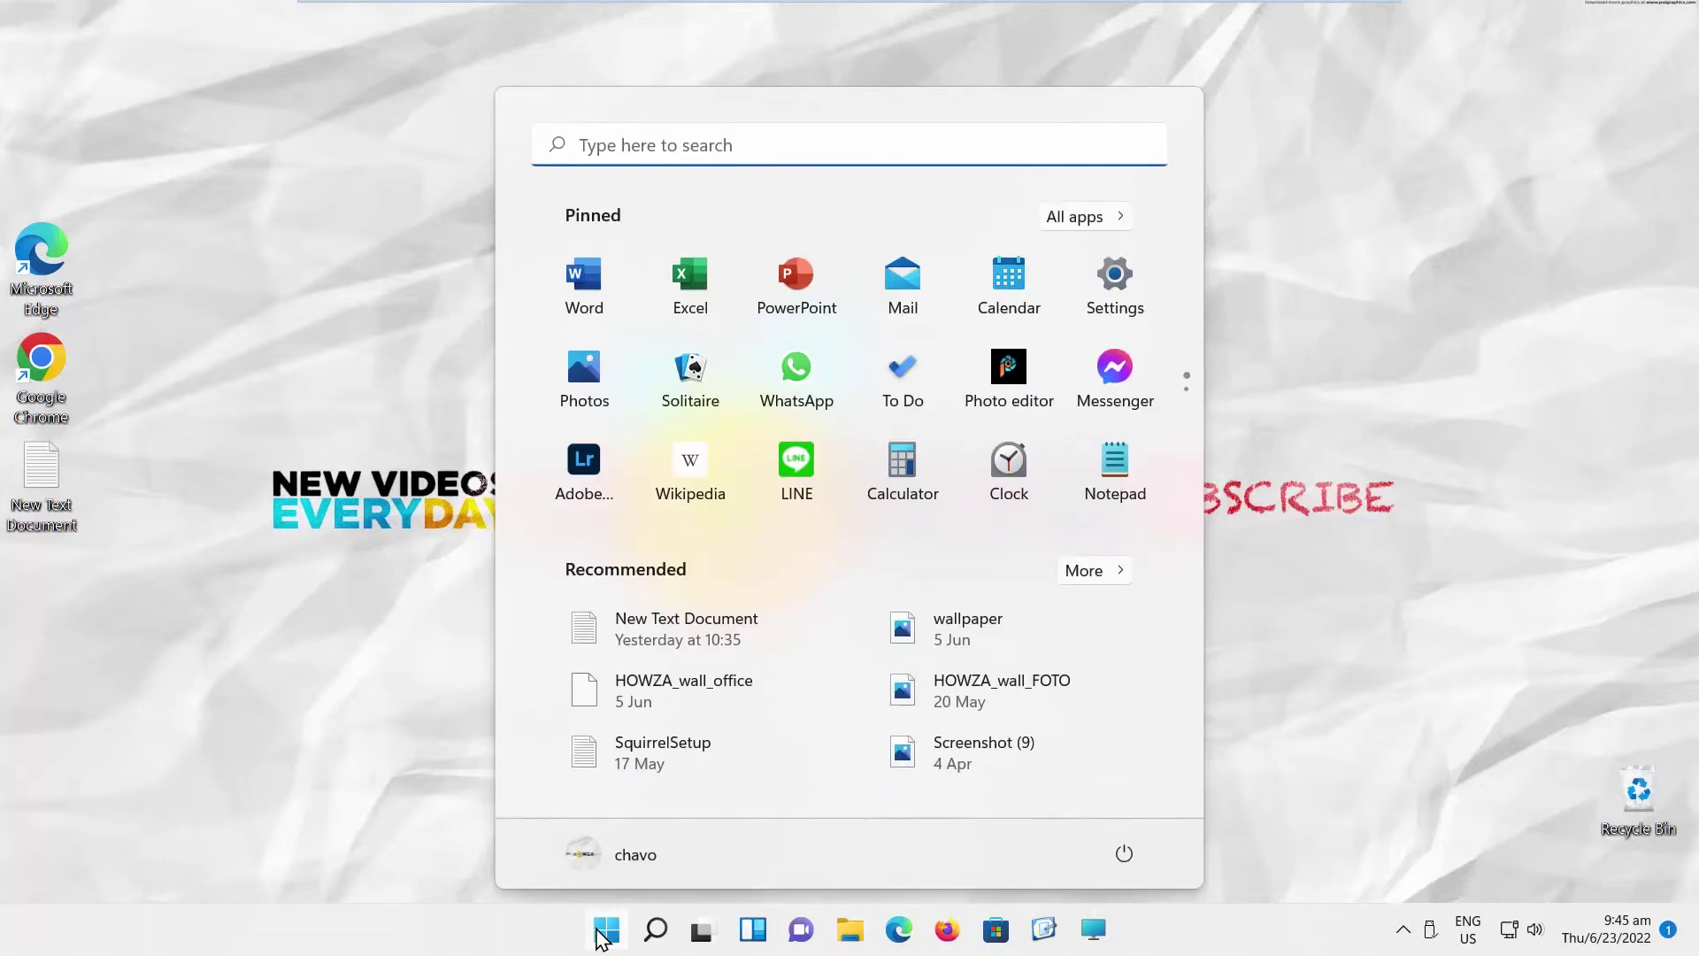
left_click(1114, 282)
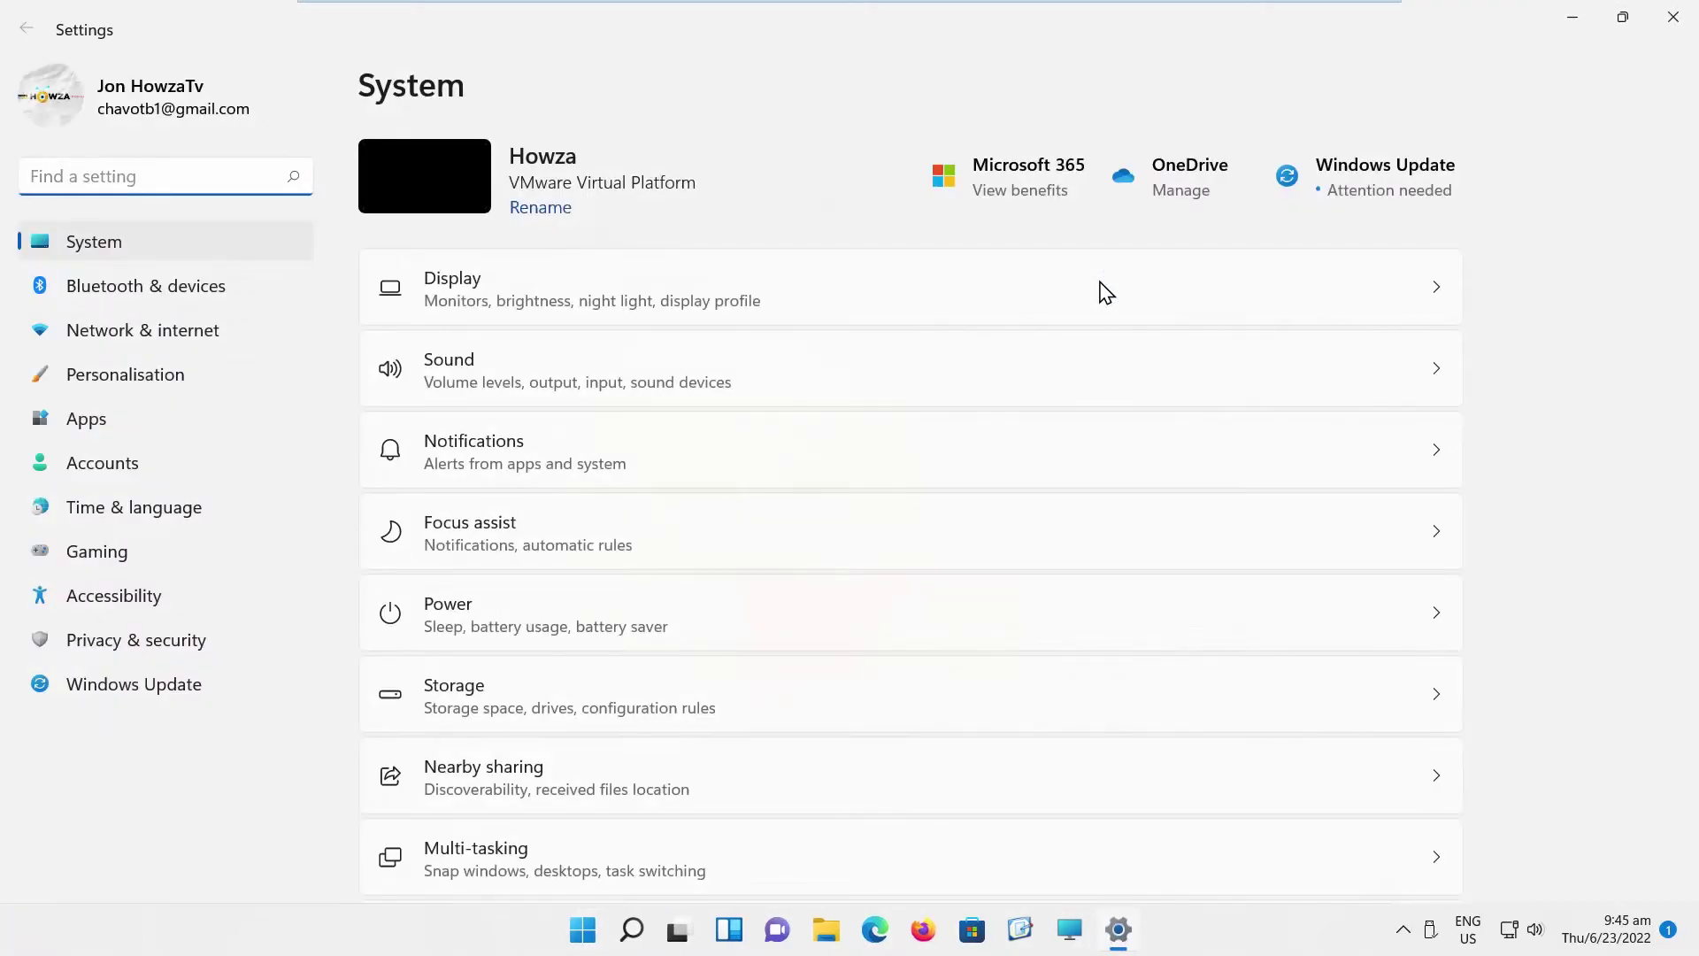
left_click(225, 374)
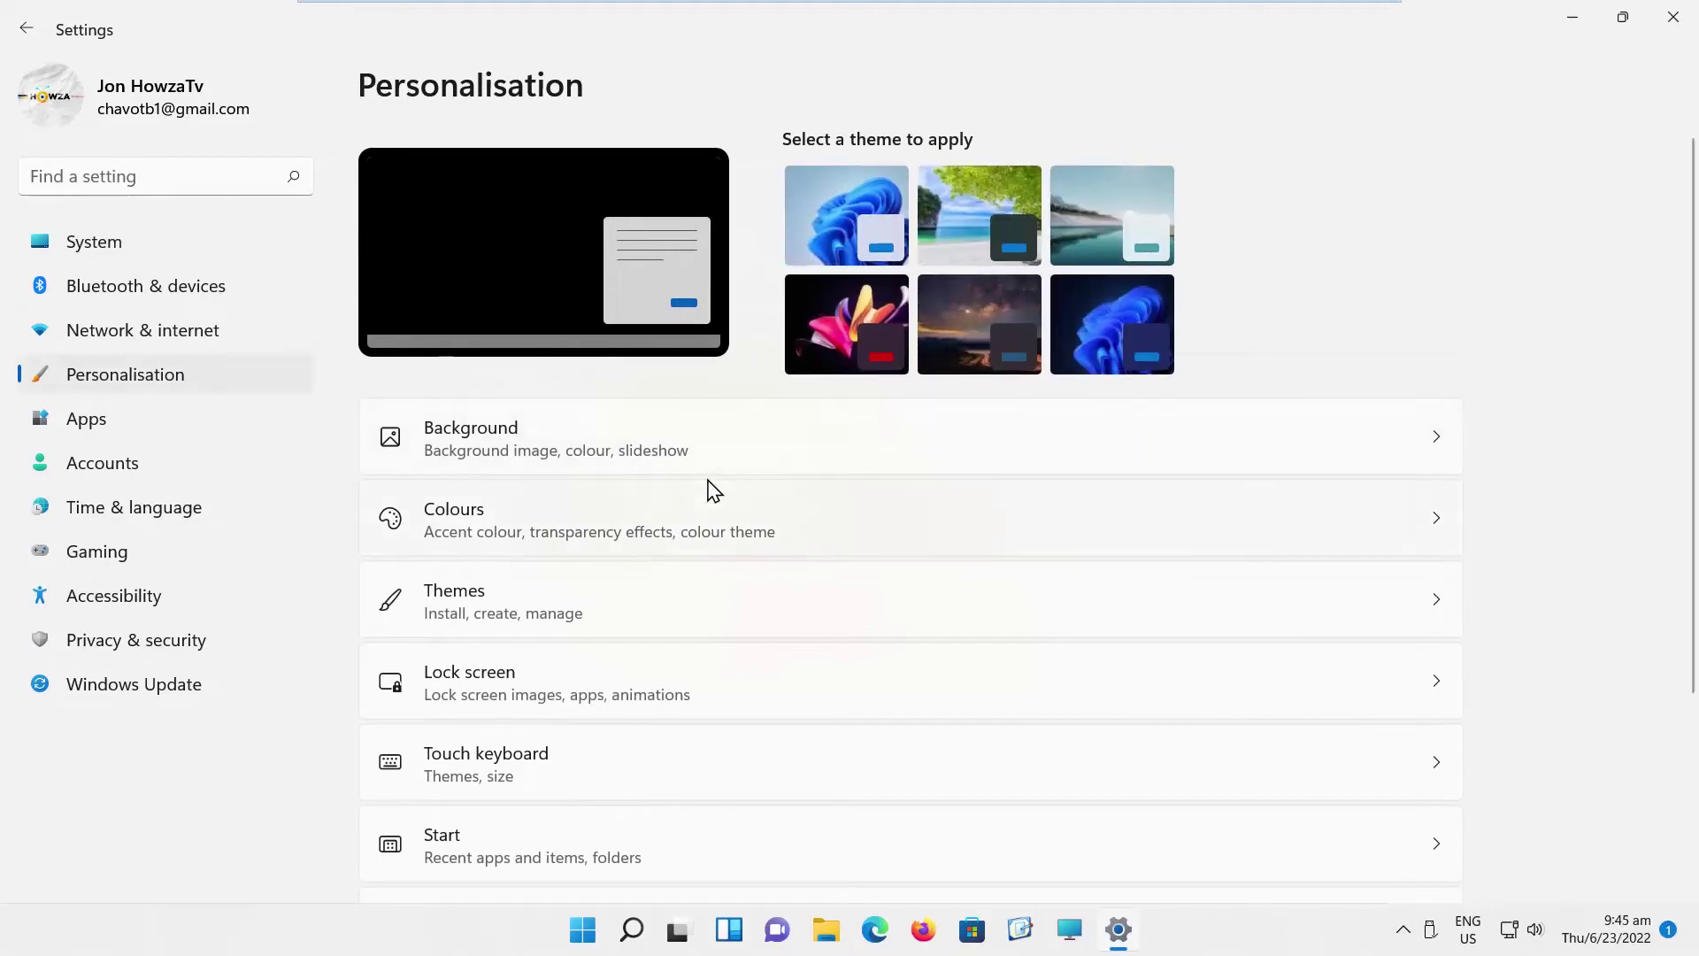
scroll(714, 489, "down", 1)
scroll(715, 489, "down", 2)
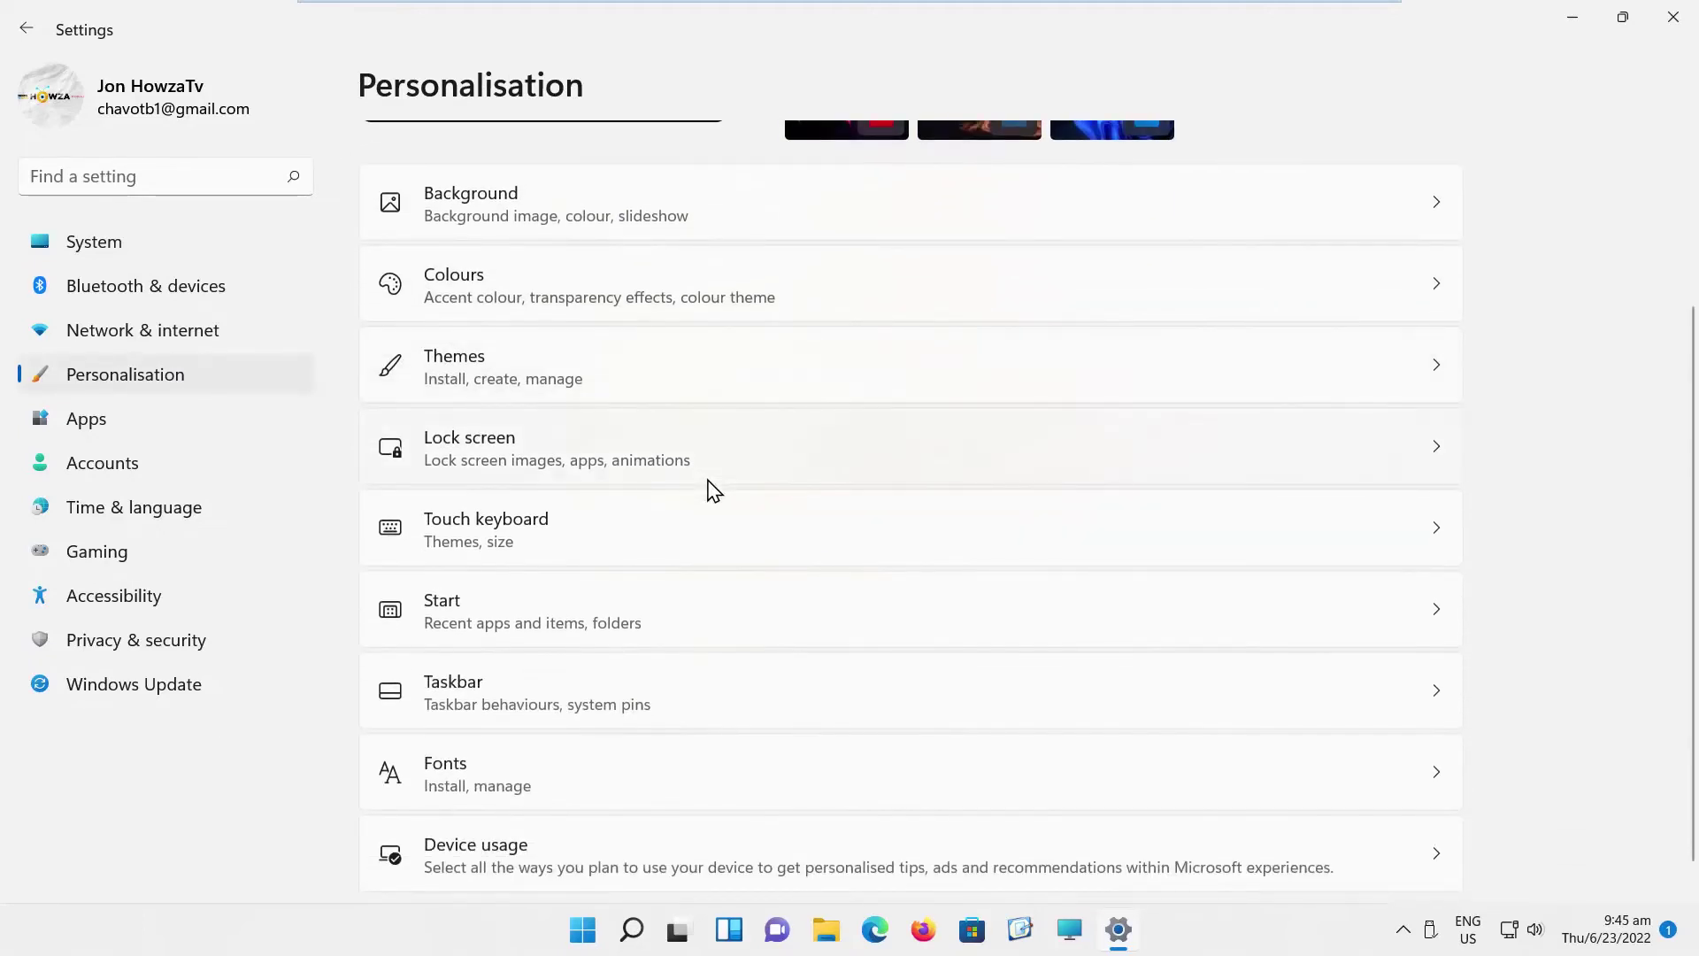
scroll(708, 488, "down", 1)
left_click(703, 657)
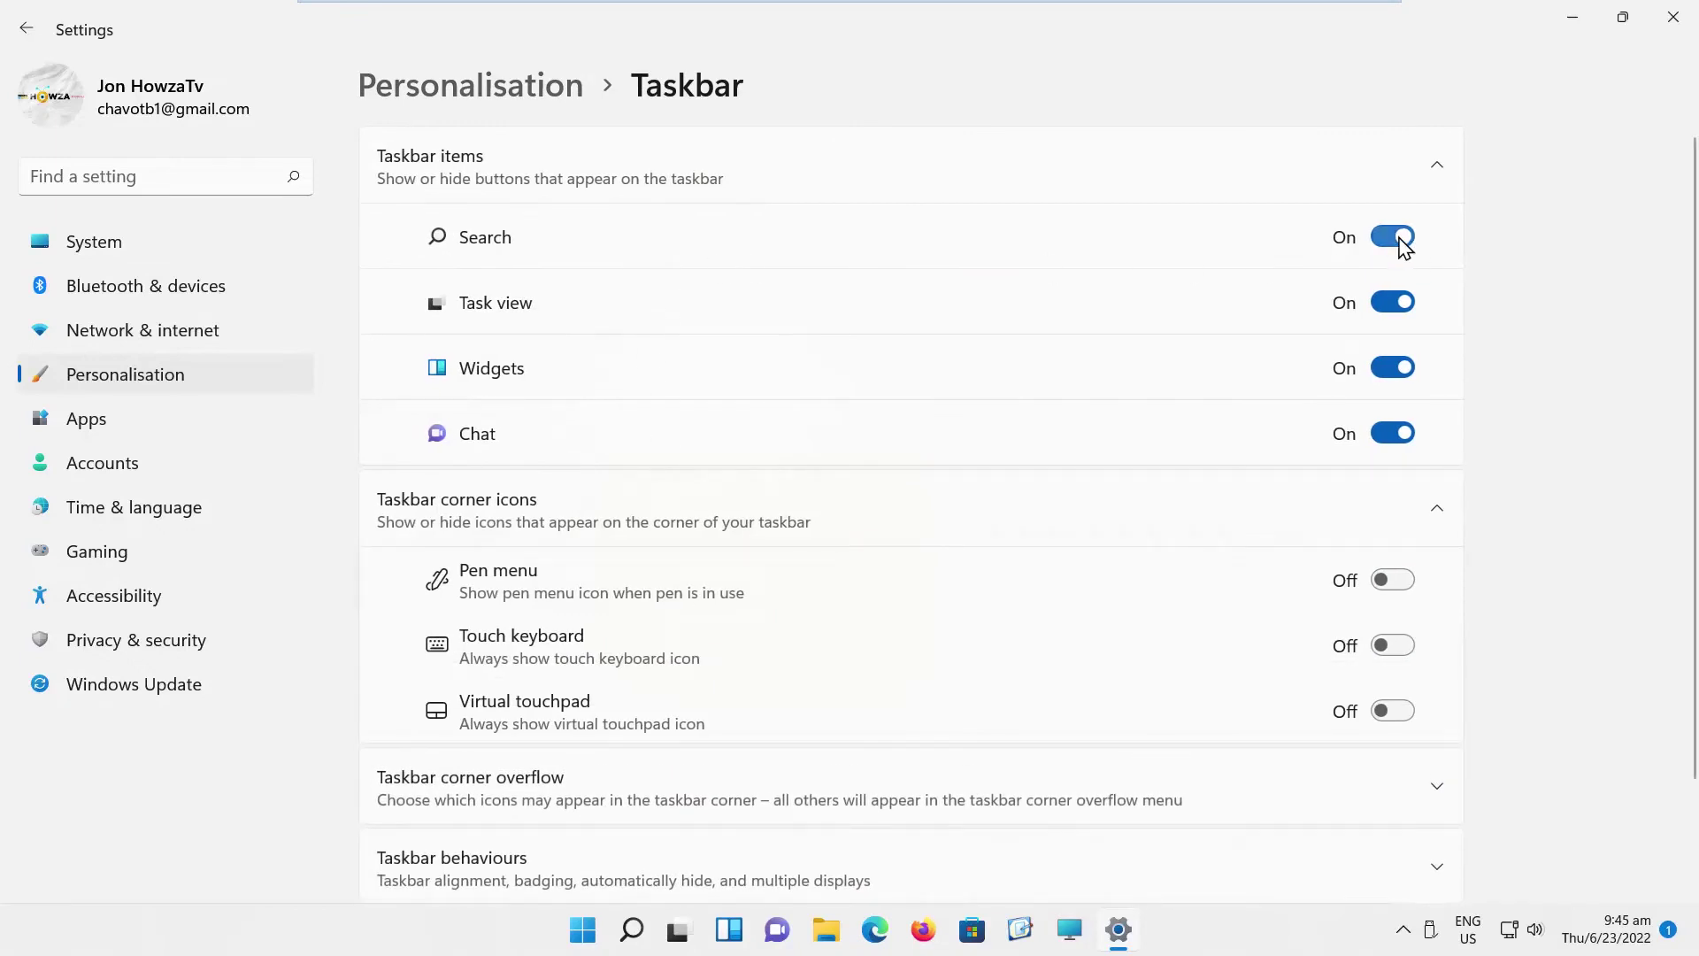
Turn off the Search, Task view, Widgets and Chat taskbar items.
left_click(1392, 237)
left_click(1393, 301)
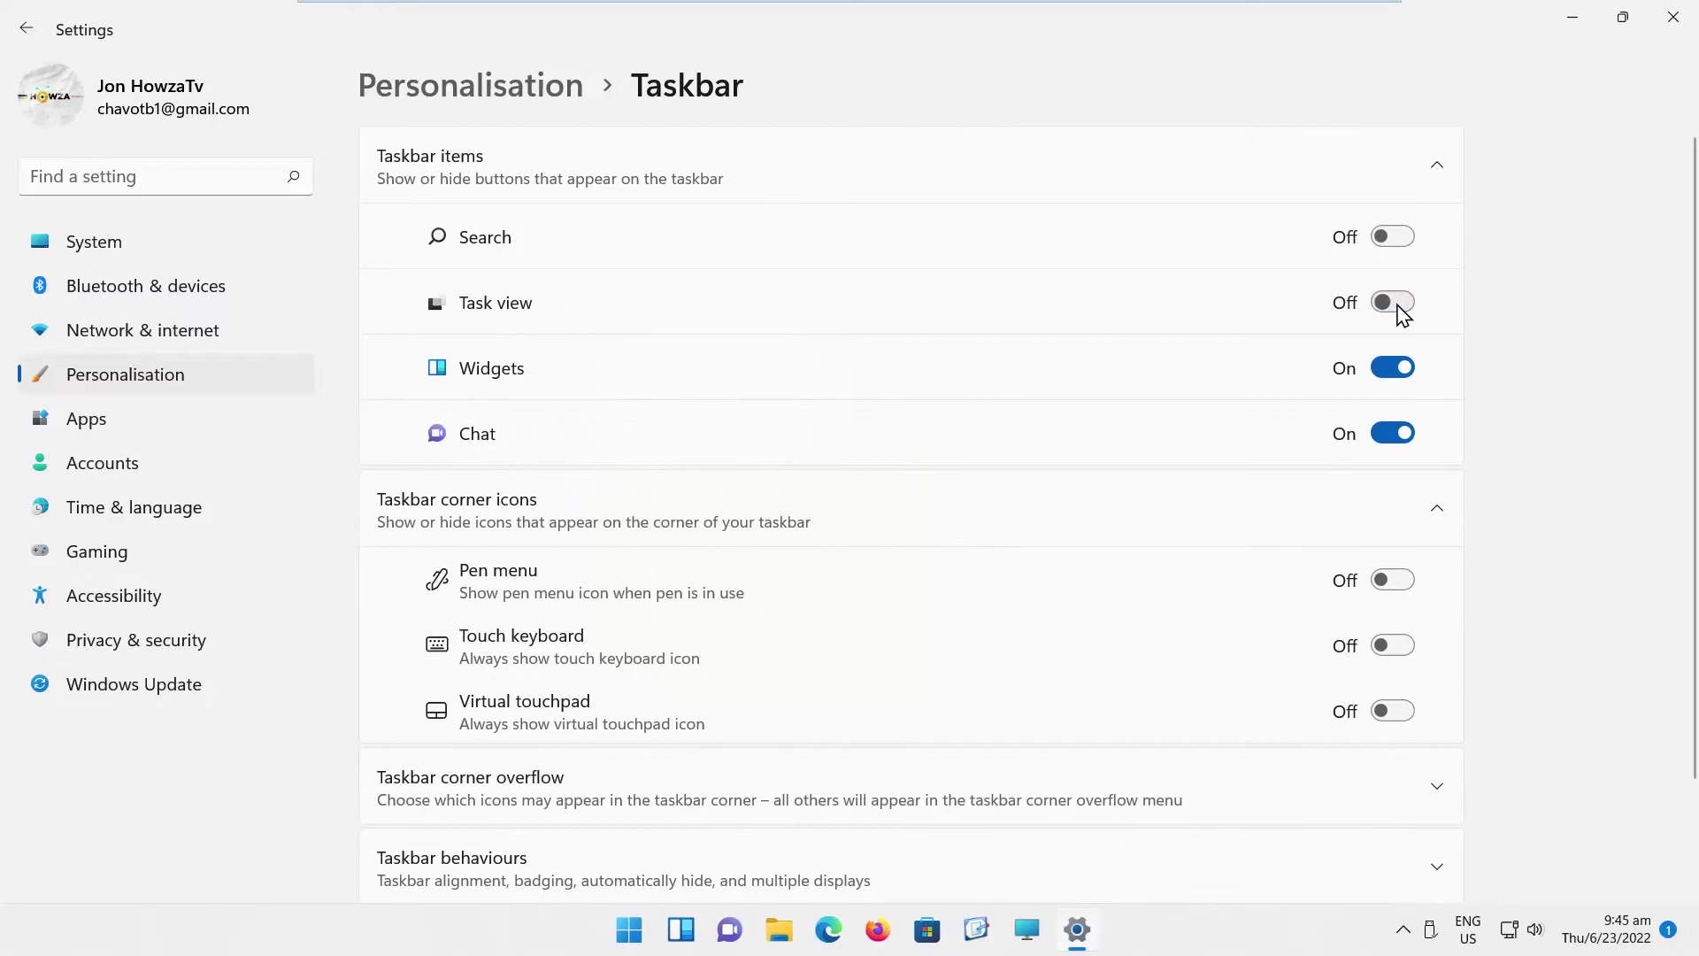
left_click(1392, 367)
left_click(1393, 432)
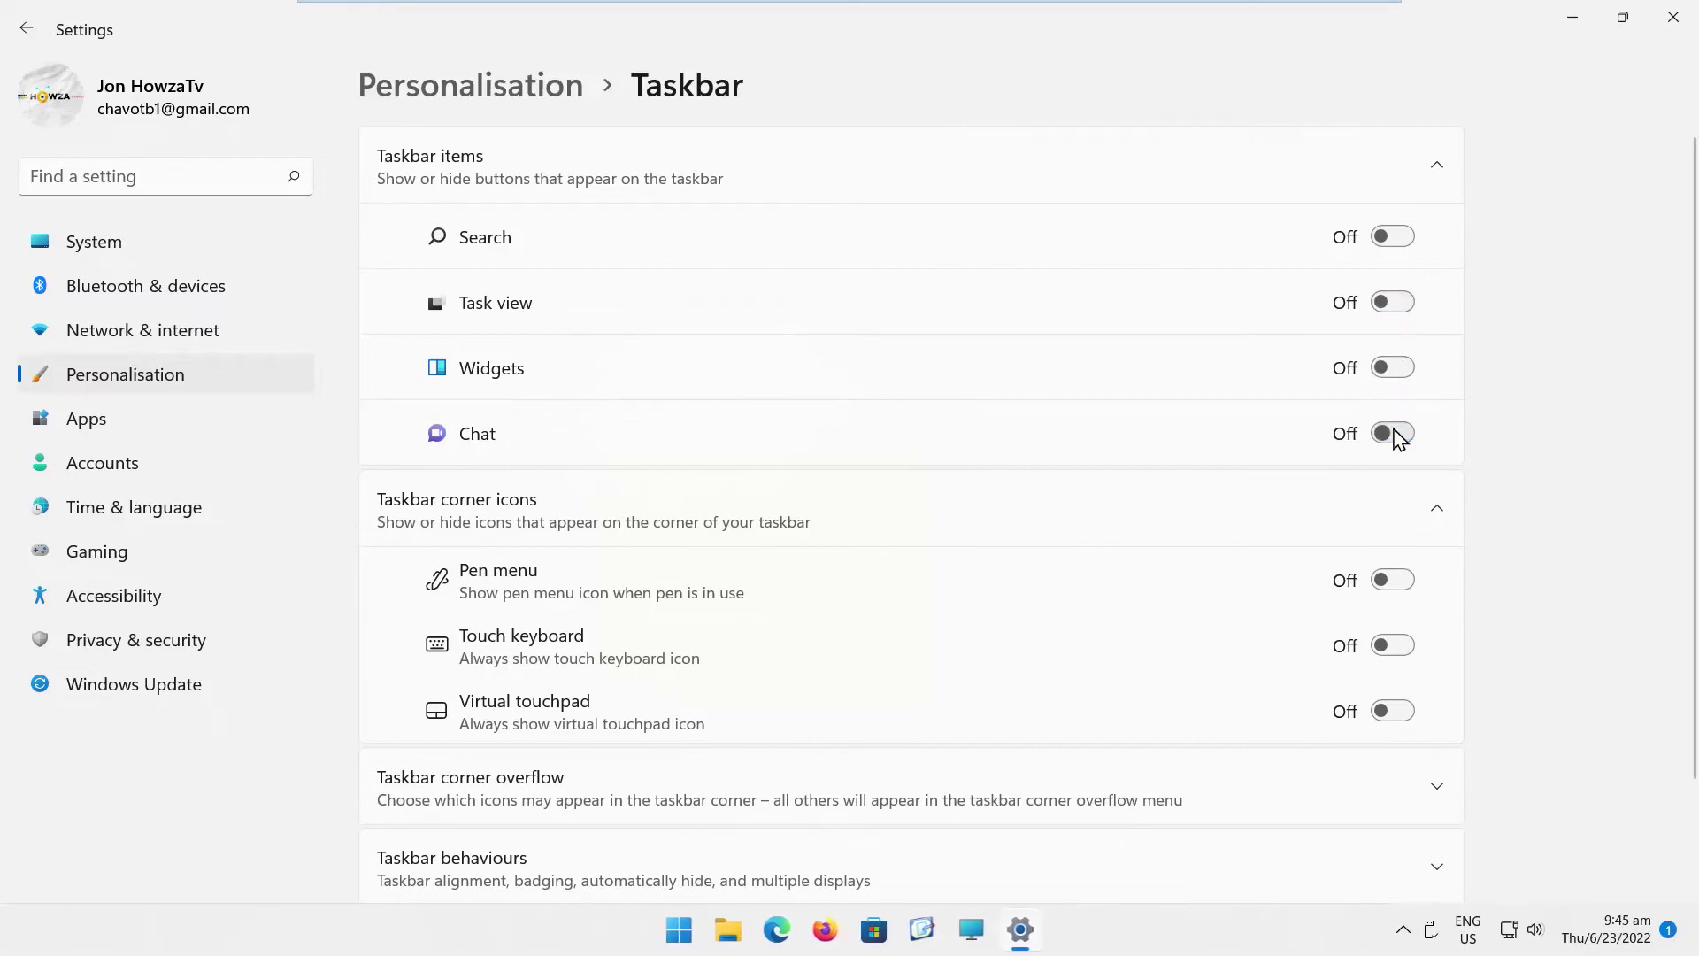
scroll(1396, 438, "down", 2)
Toggle the Pen menu, Touch keyboard and Virtual touchpad corner icons on, then back off.
left_click(1392, 462)
left_click(1393, 528)
left_click(1392, 594)
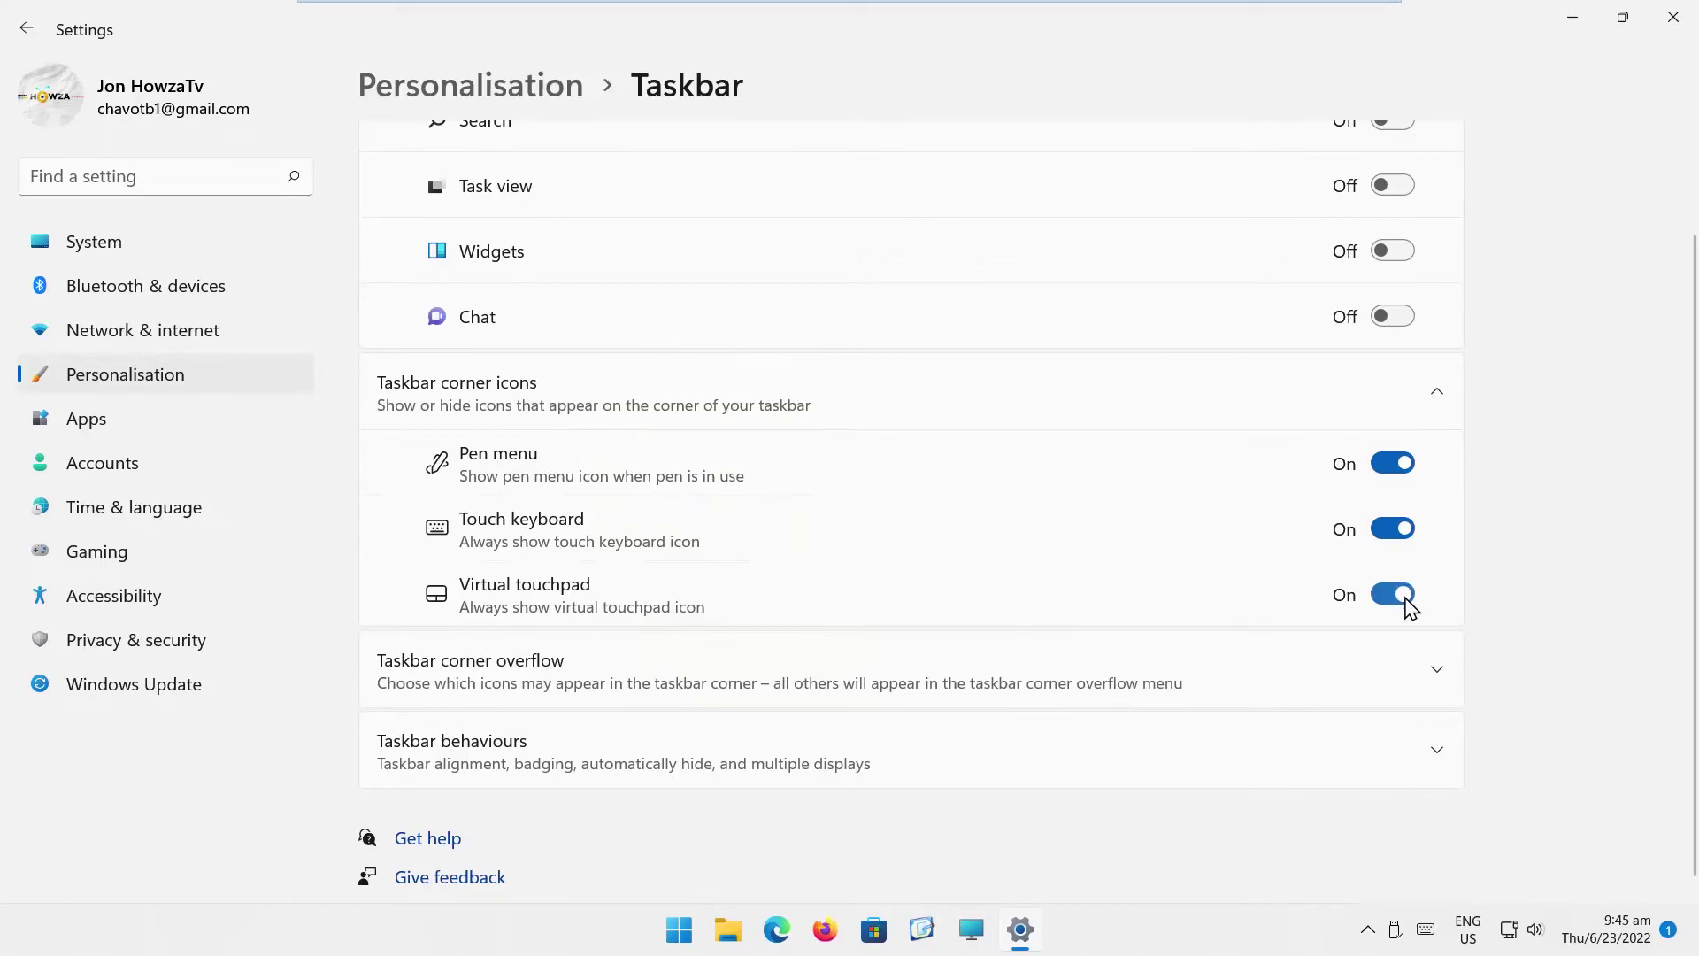
left_click(1401, 464)
left_click(1400, 529)
left_click(1400, 593)
scroll(1411, 610, "down", 1)
left_click(1385, 677)
scroll(1383, 678, "down", 3)
Flip the Windows Explorer, VMware Tools, Task Manager, OneDrive and Windows Update Status overflow toggles.
left_click(1393, 334)
left_click(1393, 400)
left_click(1392, 466)
left_click(1393, 597)
left_click(1391, 662)
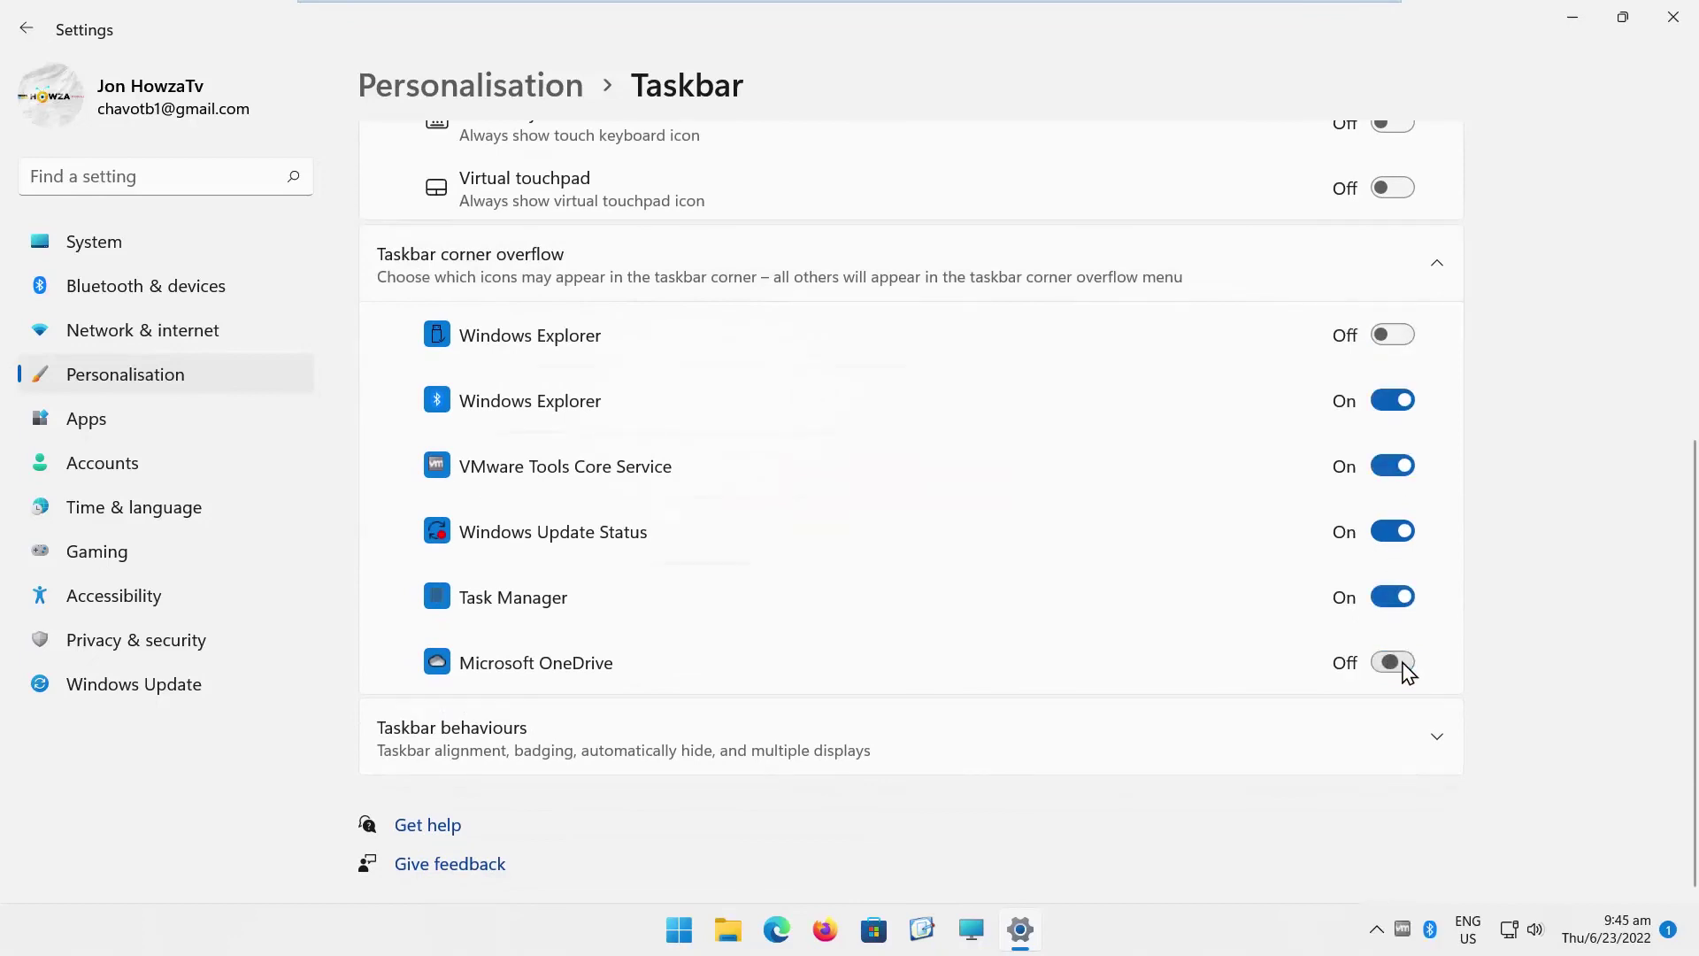
left_click(1392, 597)
left_click(1393, 531)
Switch on both Windows Explorer entries, VMware Tools, Windows Update Status, Task Manager and OneDrive.
left_click(1393, 467)
left_click(1392, 400)
left_click(1393, 335)
left_click(1392, 399)
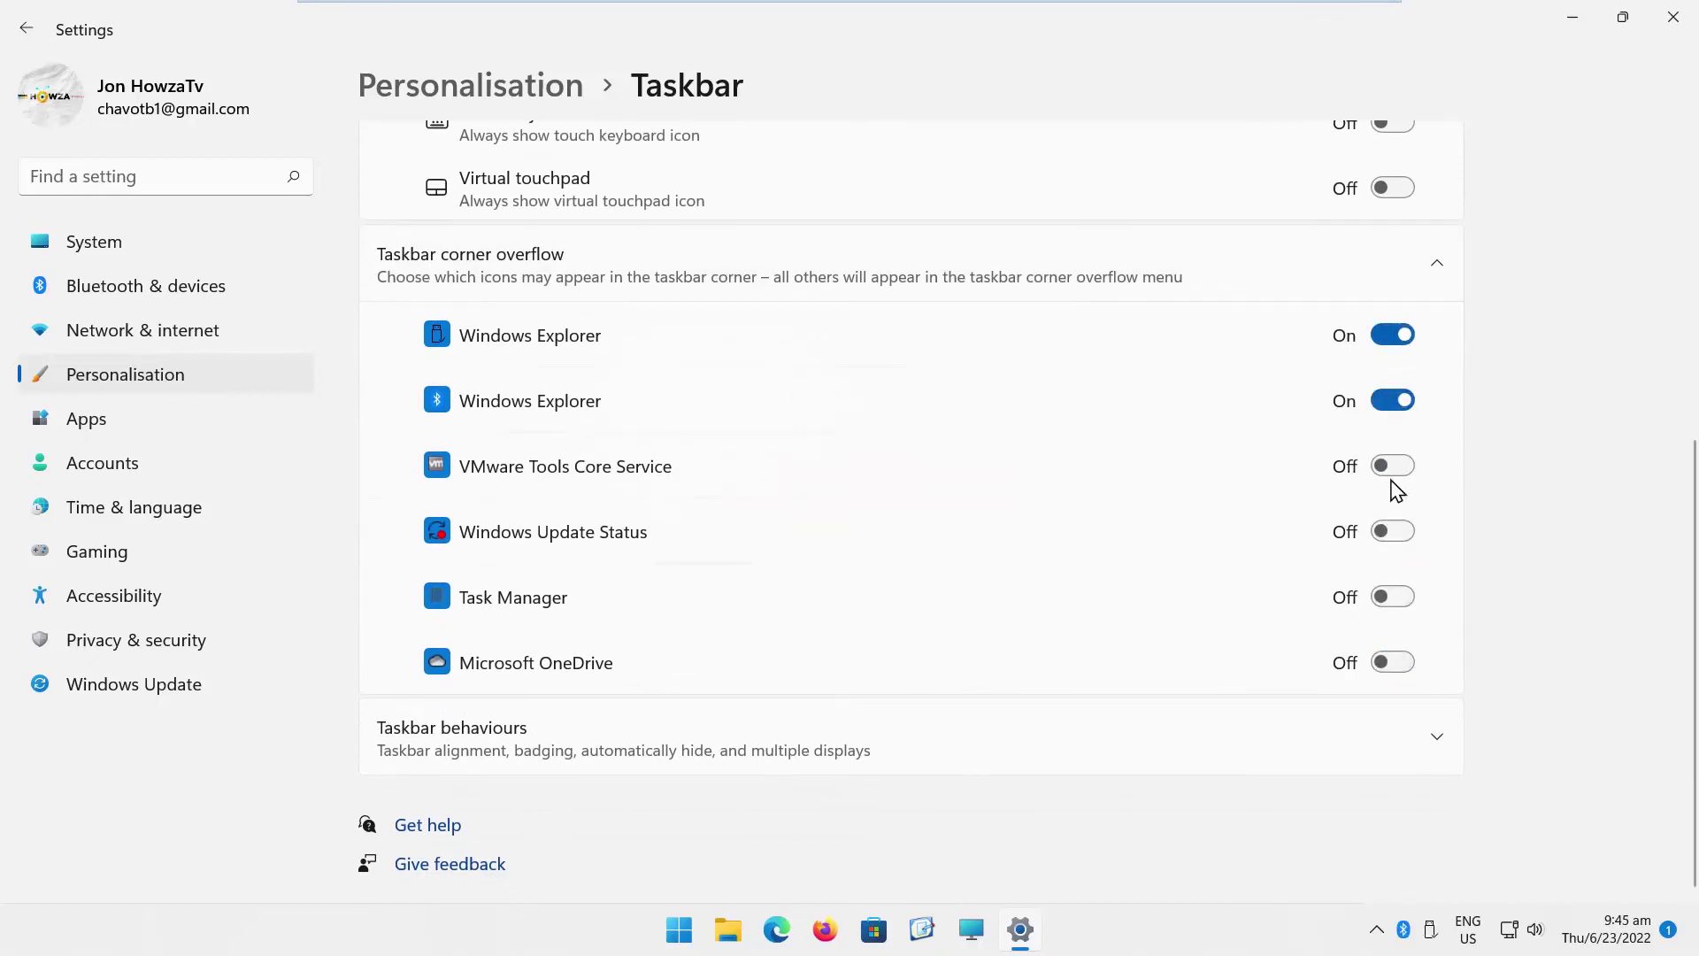
left_click(1392, 466)
left_click(1393, 531)
left_click(1392, 595)
left_click(1392, 663)
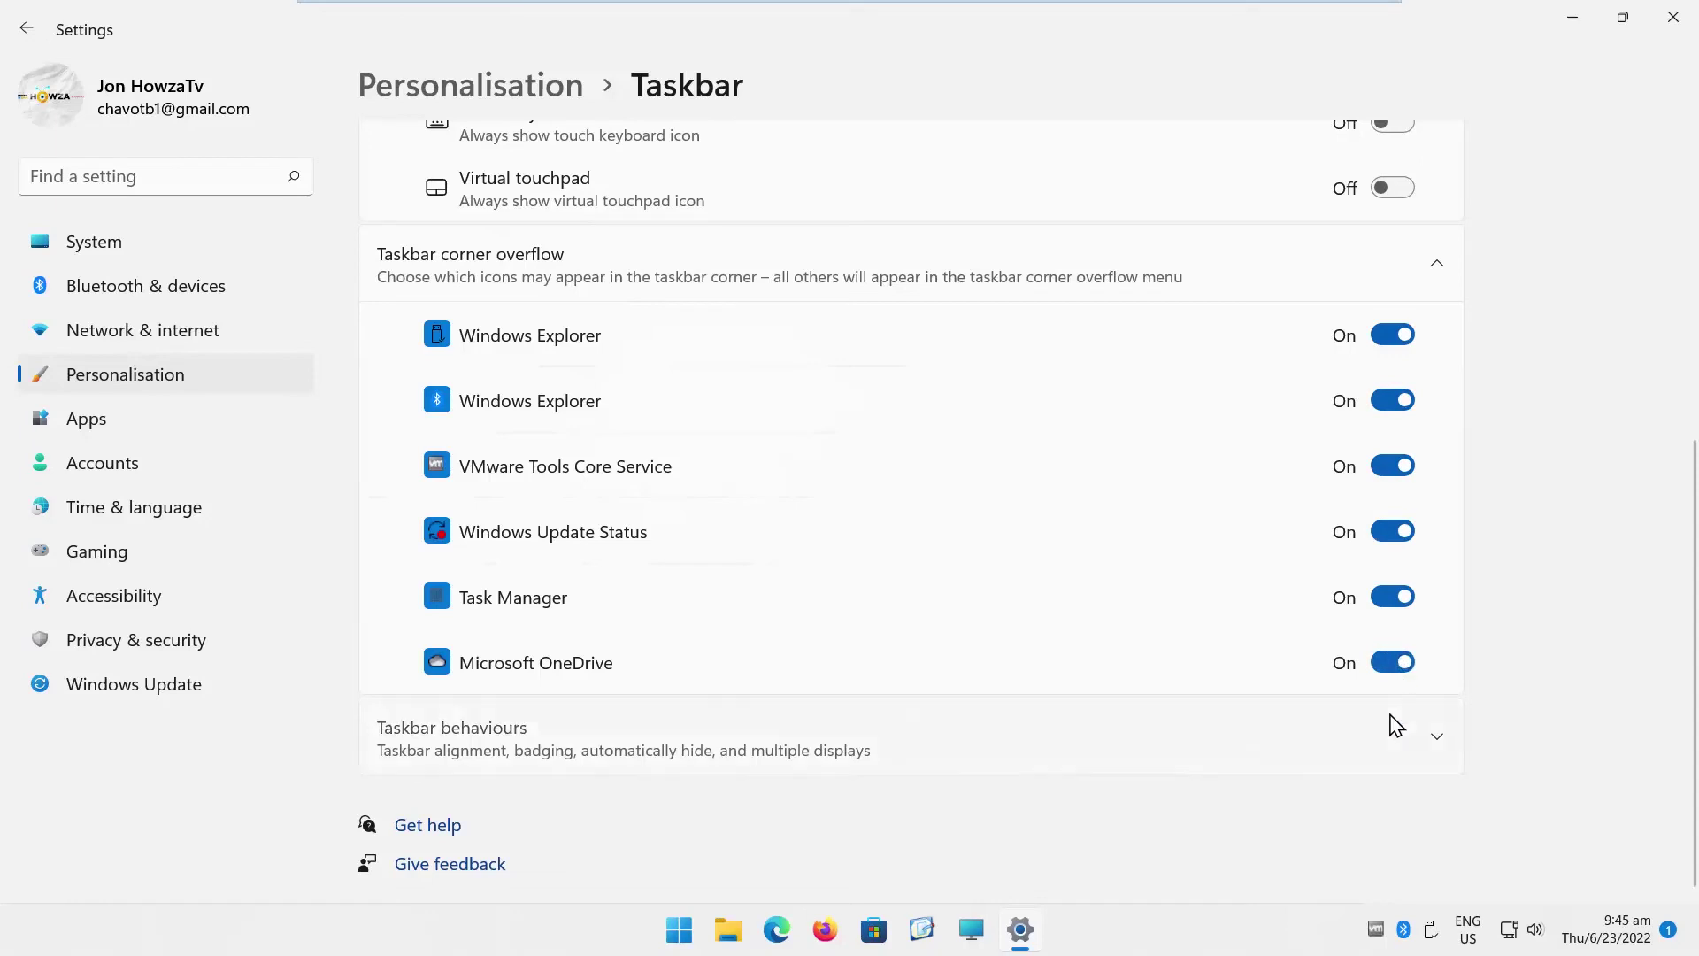
left_click(1436, 737)
scroll(1328, 699, "up", 3)
scroll(1328, 664, "up", 3)
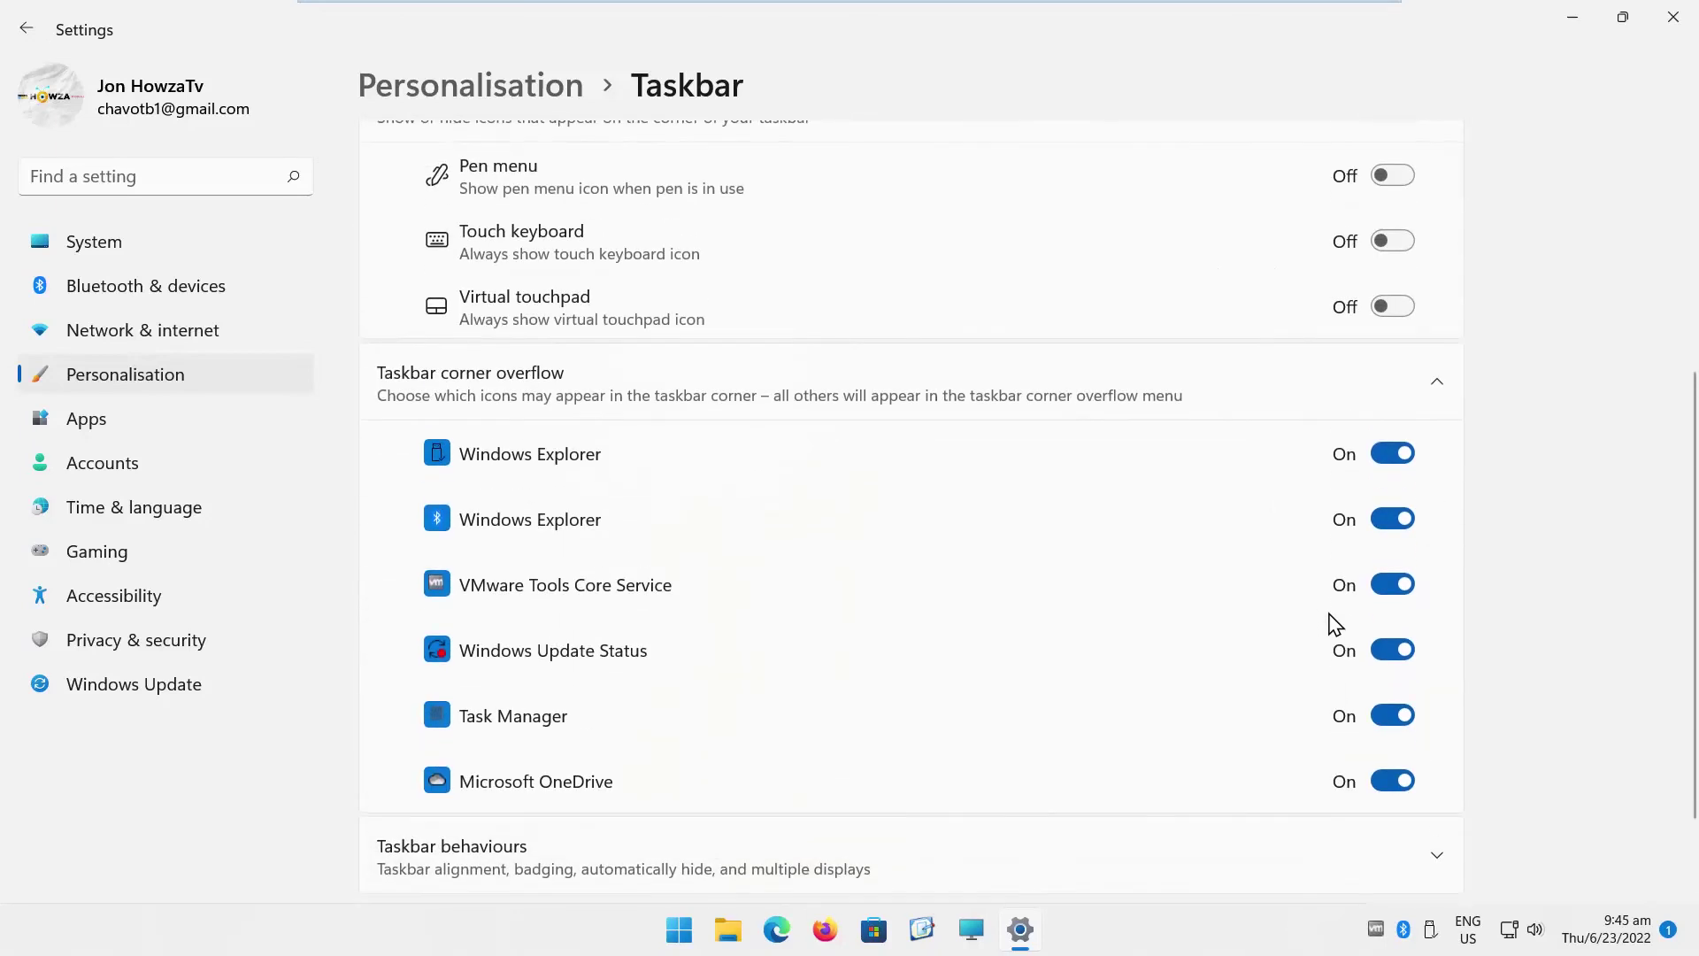